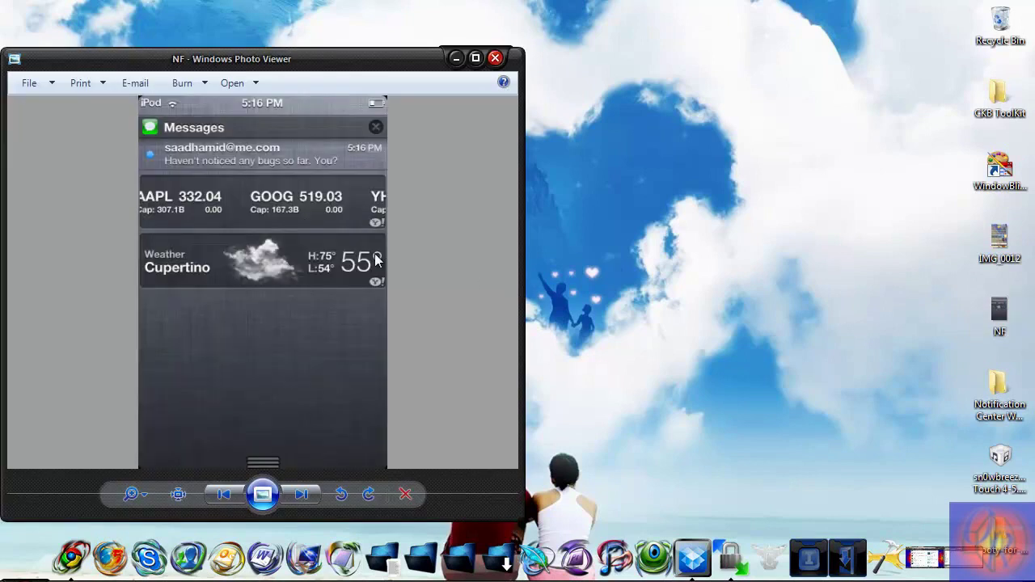
Step: Open the IMG_0012 iPod screenshot in Windows Photo Viewer, review it, then close the viewer
left_click(500, 63)
double_click(999, 238)
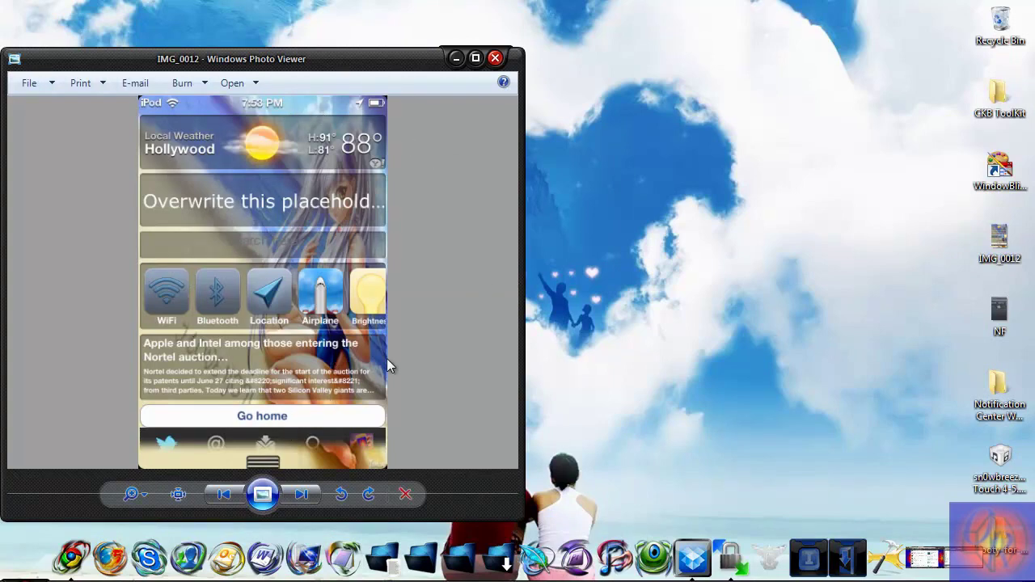
left_click(495, 58)
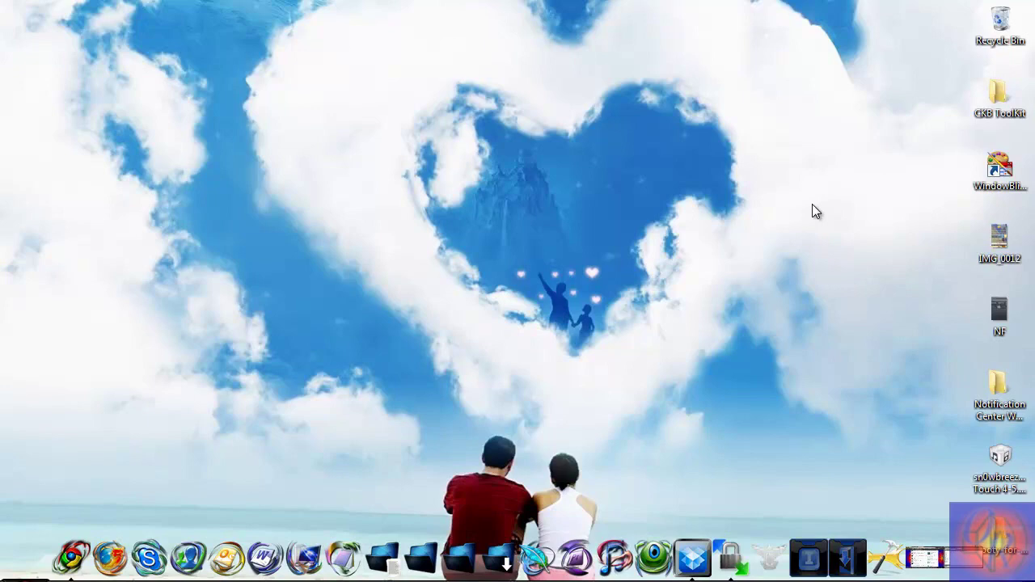
Step: Resize Cool-Apple-Mac-Wallpaper to width 640 and height 960 pixels with proportions unconstrained
key("super+Tab")
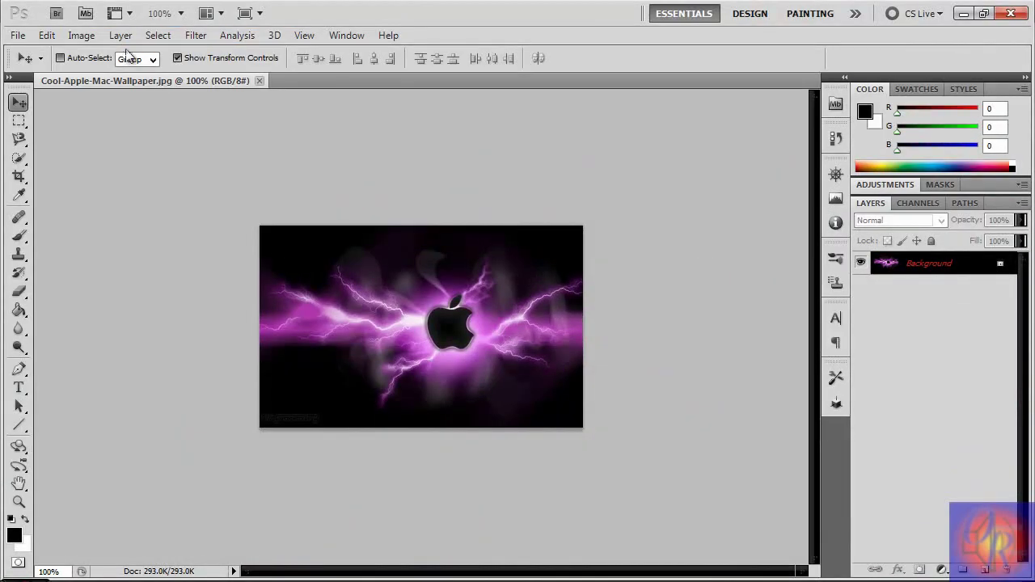
left_click(85, 36)
left_click(105, 150)
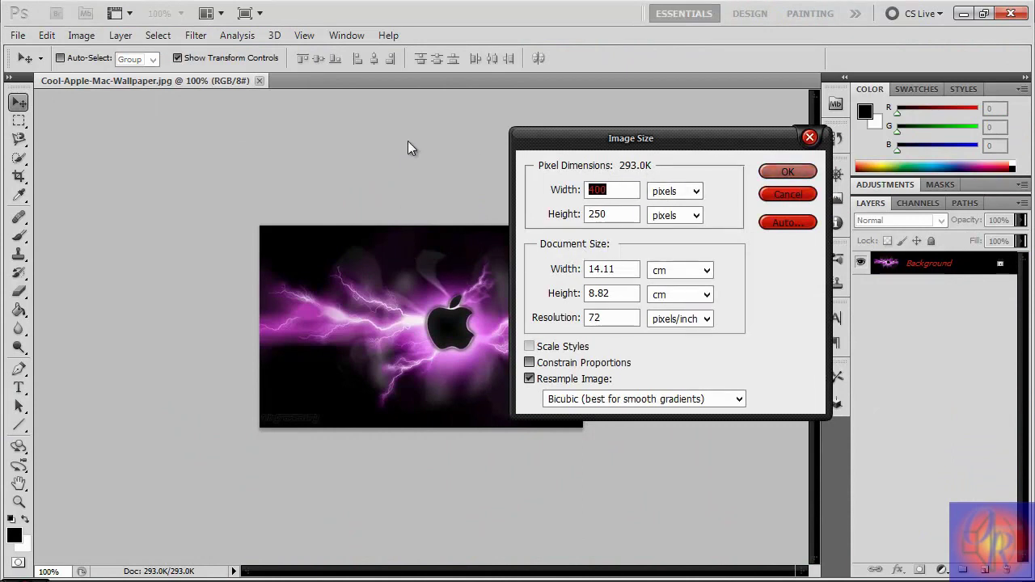
type("640")
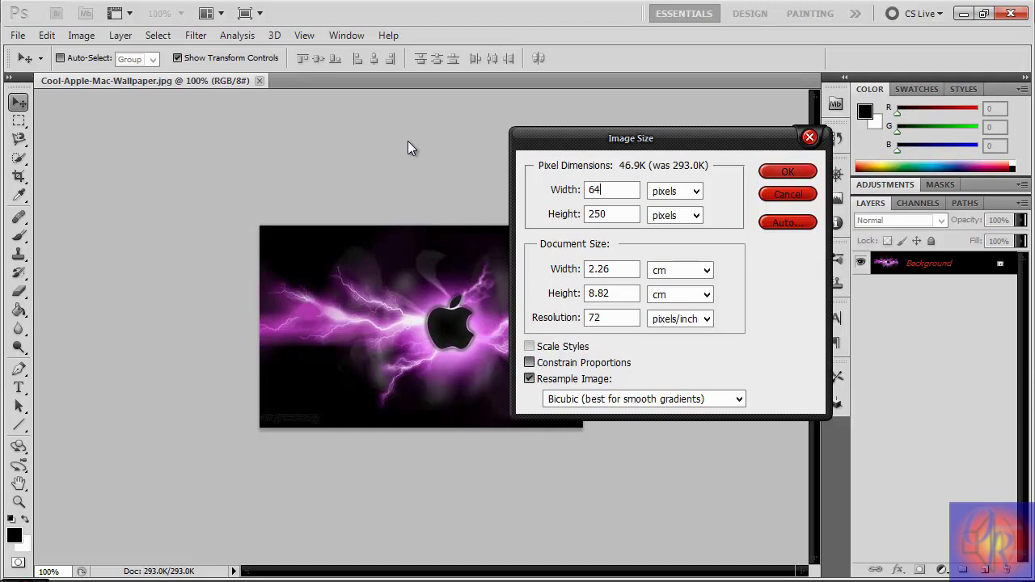
double_click(614, 214)
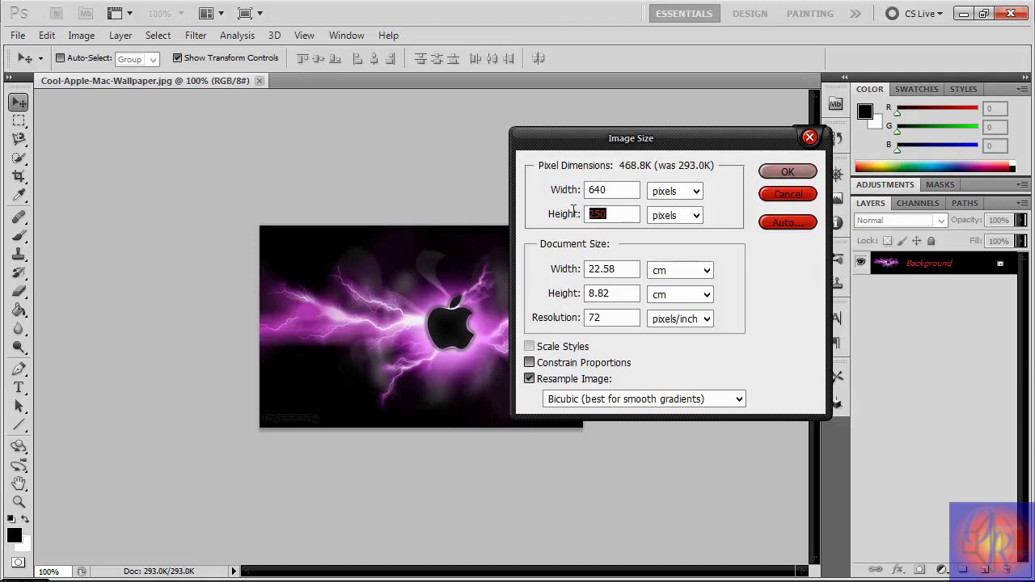
type("960")
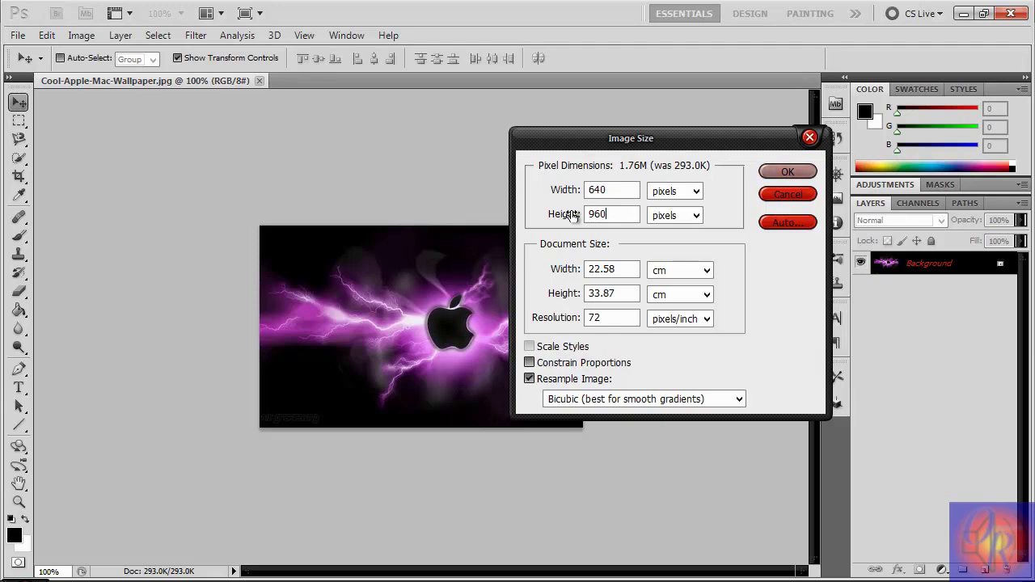
left_click(786, 172)
scroll(754, 275, "up", 5)
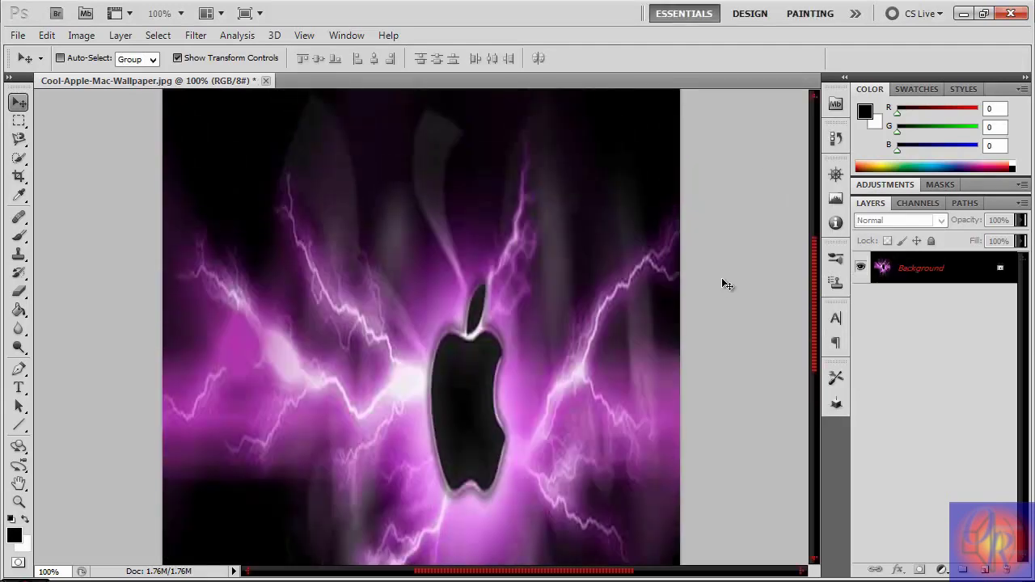
Step: Save the wallpaper as PNG named BulletinListLinen@2x in Wallpapers, accepting PNG Options, then minimize Photoshop
scroll(704, 275, "down", 4)
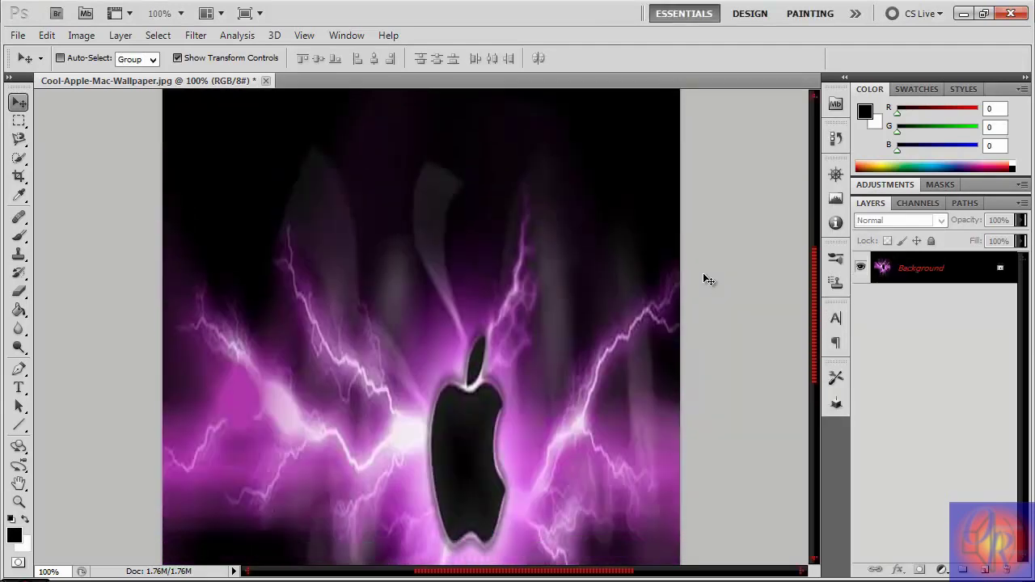
scroll(574, 256, "up", 6)
scroll(333, 204, "down", 3)
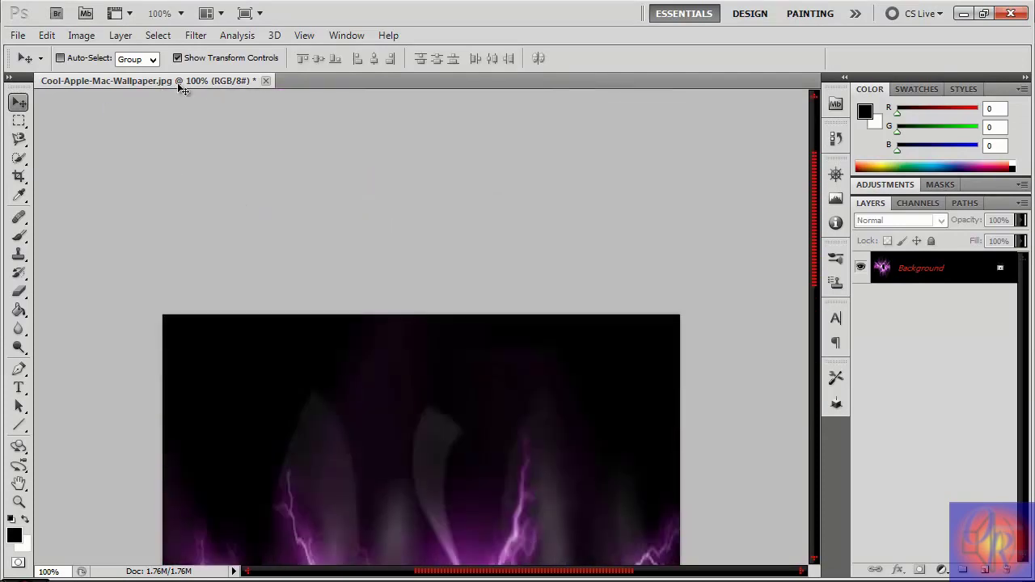
left_click(18, 35)
left_click(61, 281)
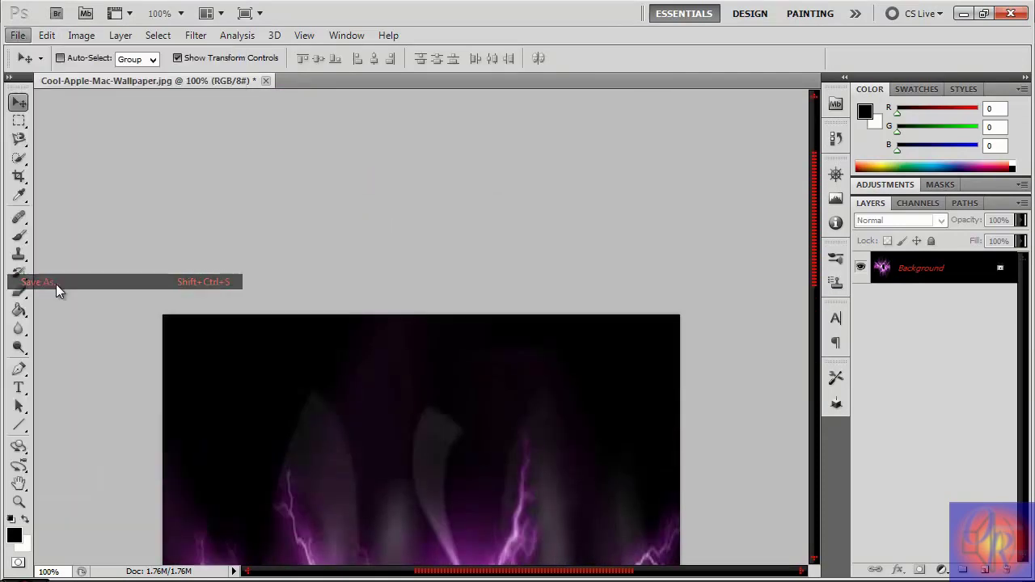
left_click(417, 381)
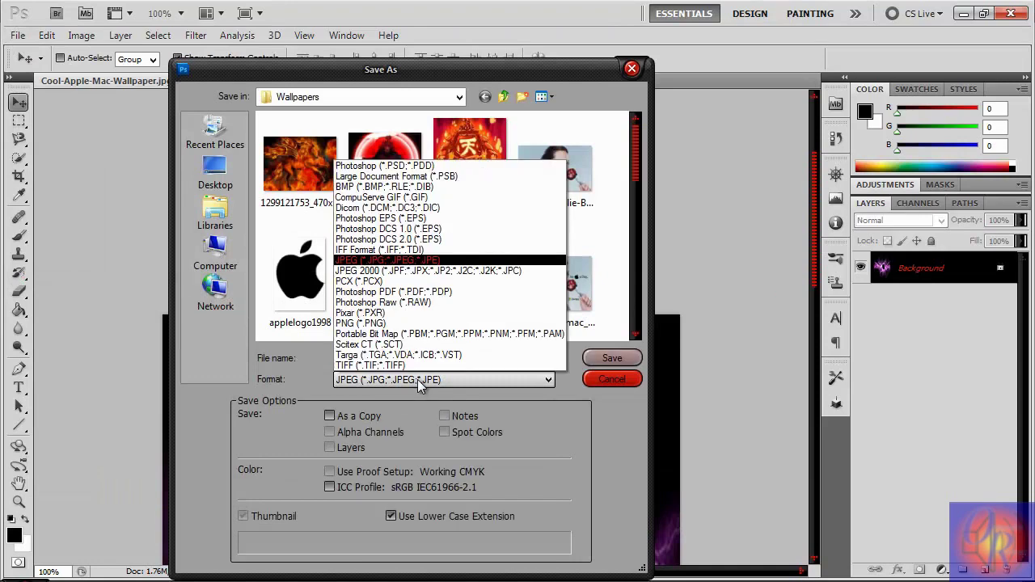
left_click(394, 329)
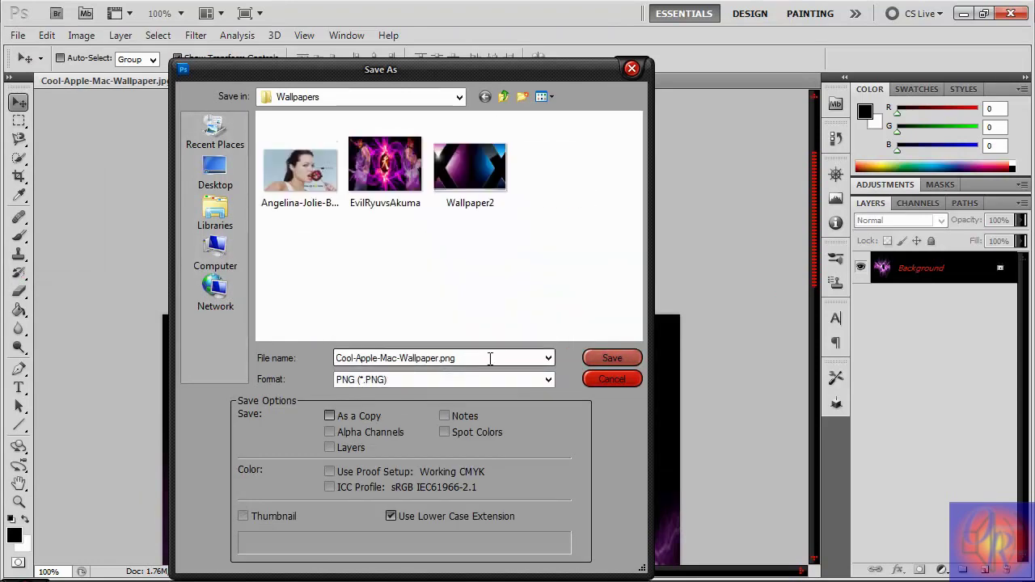
key("ctrl+a")
type("BulletinListLinen@2x")
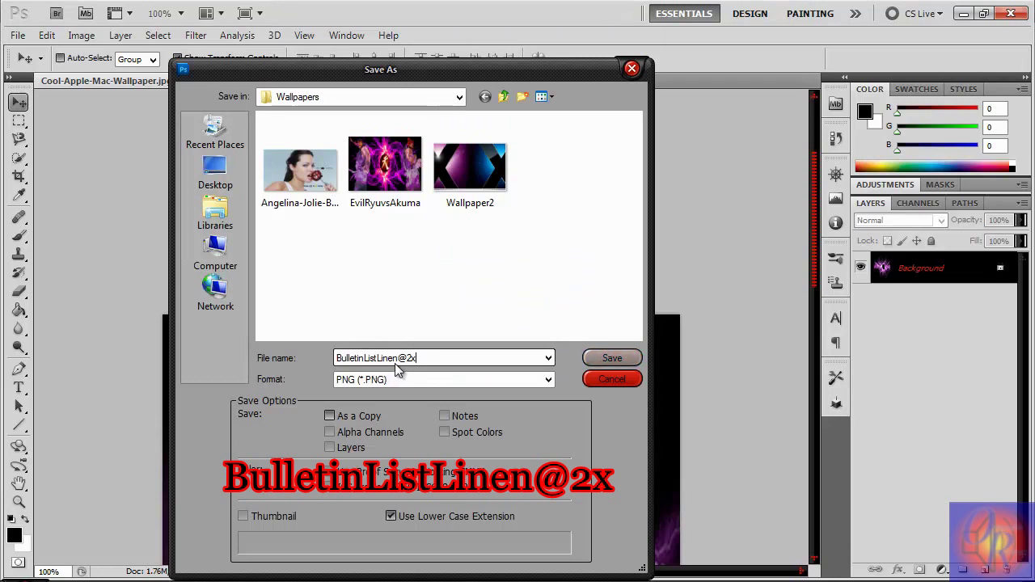
left_click(613, 360)
left_click(801, 236)
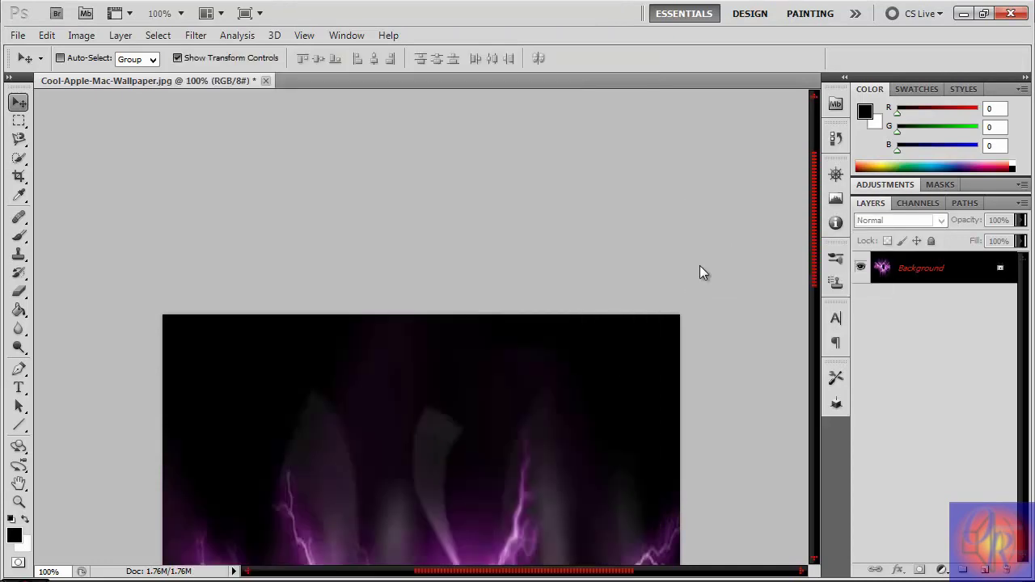
left_click(963, 14)
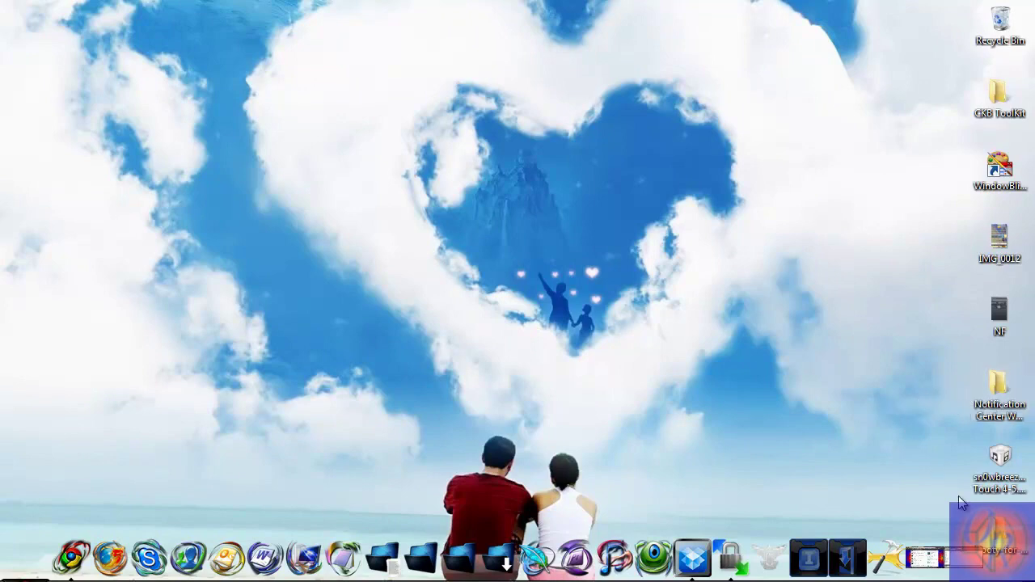
Step: In WinSCP's remote pane, go from the device root to /System/Library/CoreServices/SpringBoard.app
left_click(972, 556)
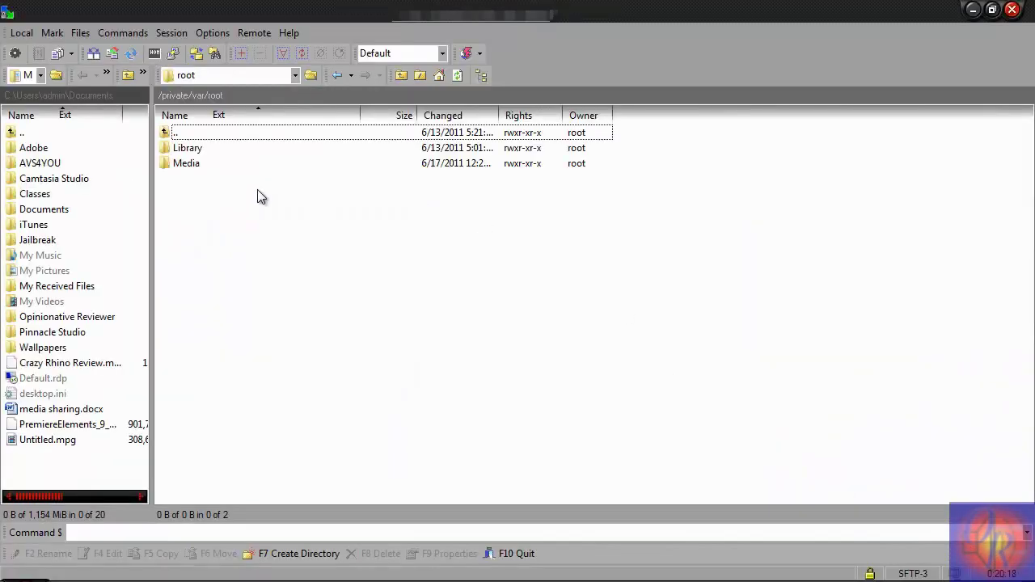
left_click(161, 97)
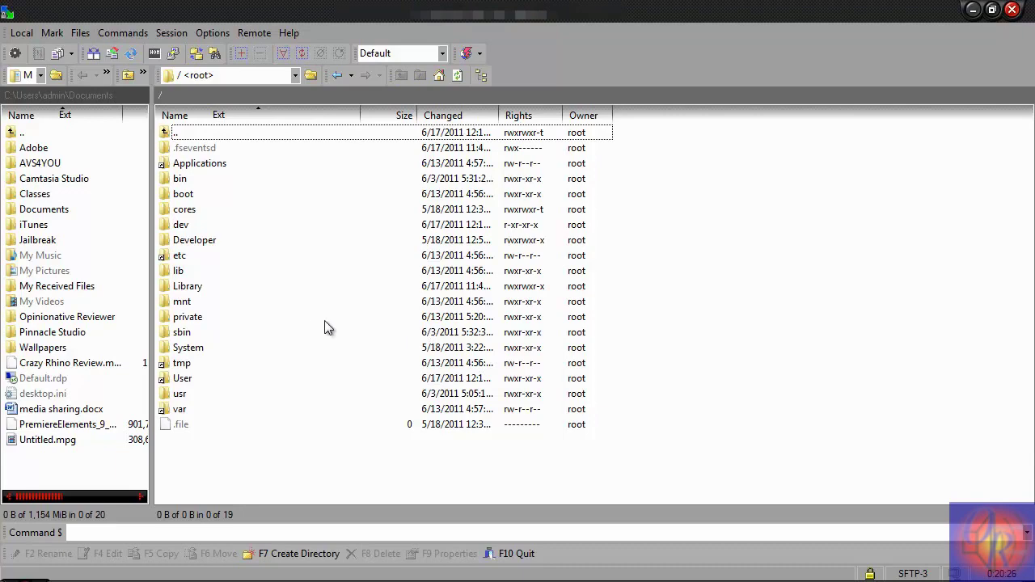
double_click(200, 349)
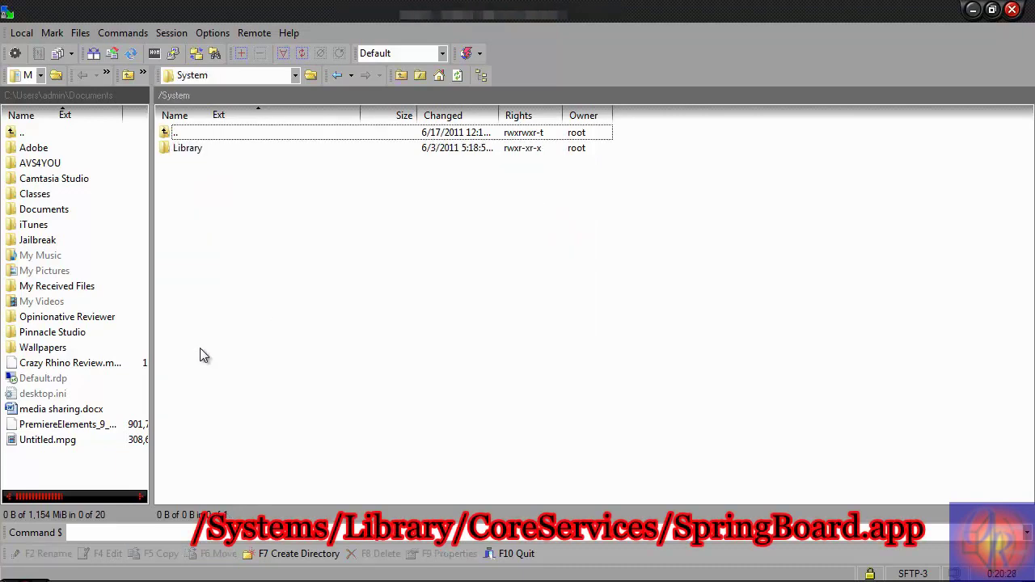
double_click(184, 151)
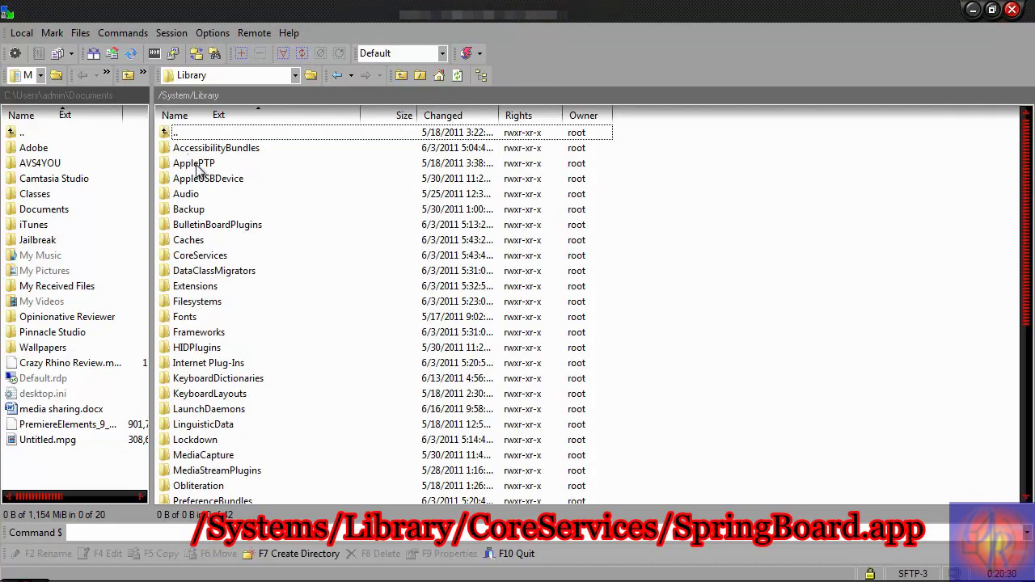
double_click(201, 256)
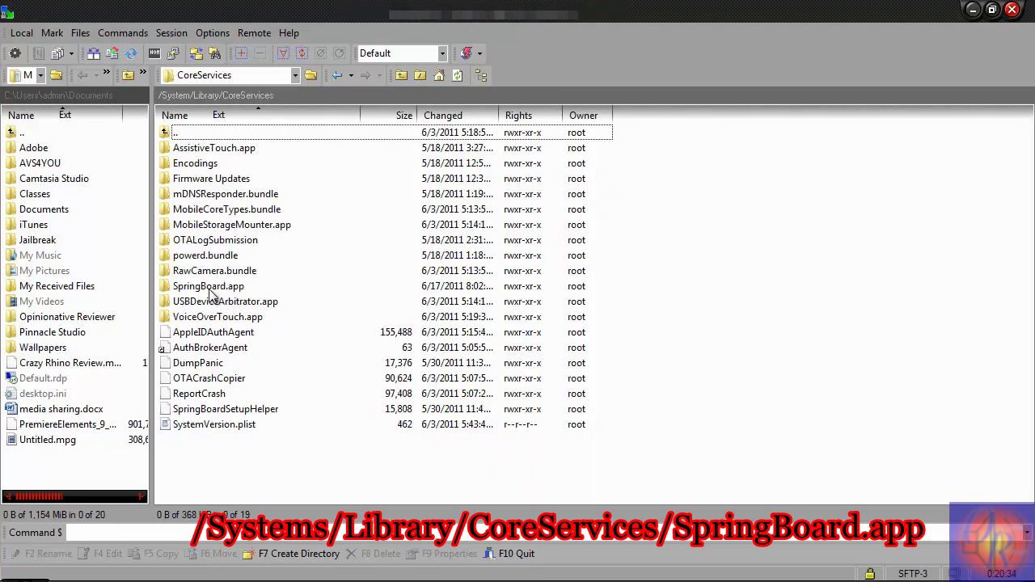
double_click(208, 288)
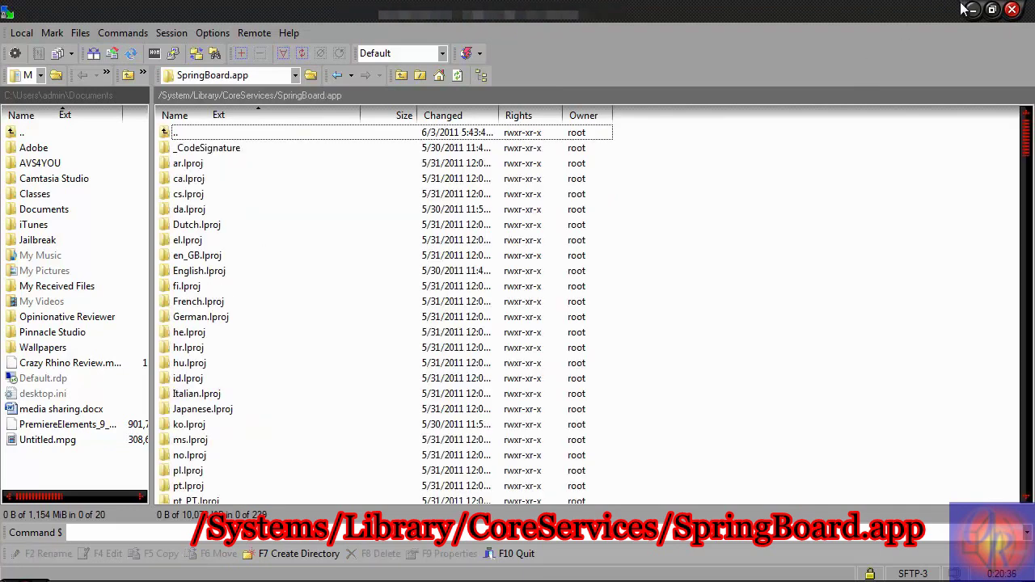
scroll(365, 243, "down", 3)
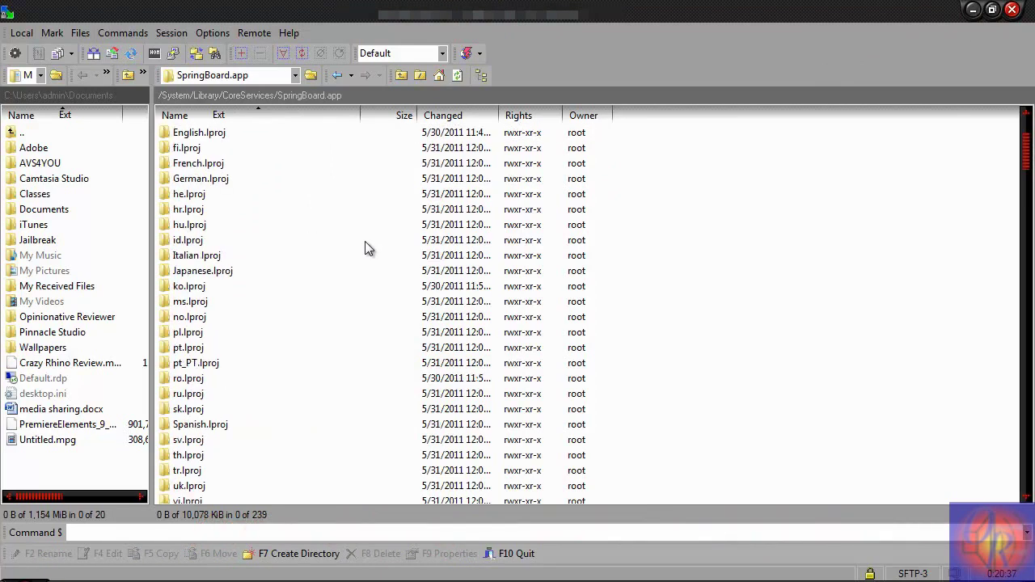
scroll(364, 242, "down", 1)
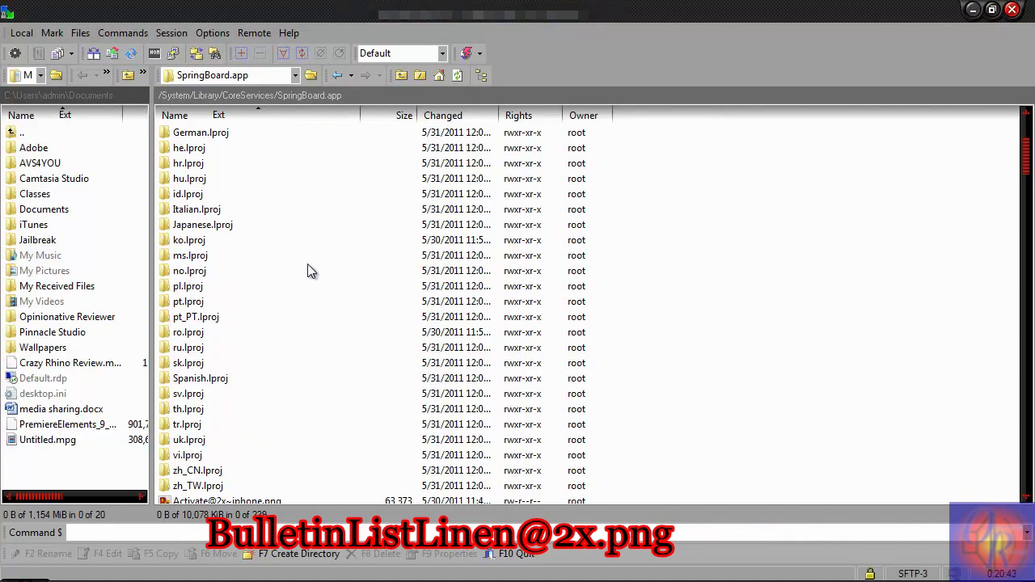
scroll(297, 268, "down", 3)
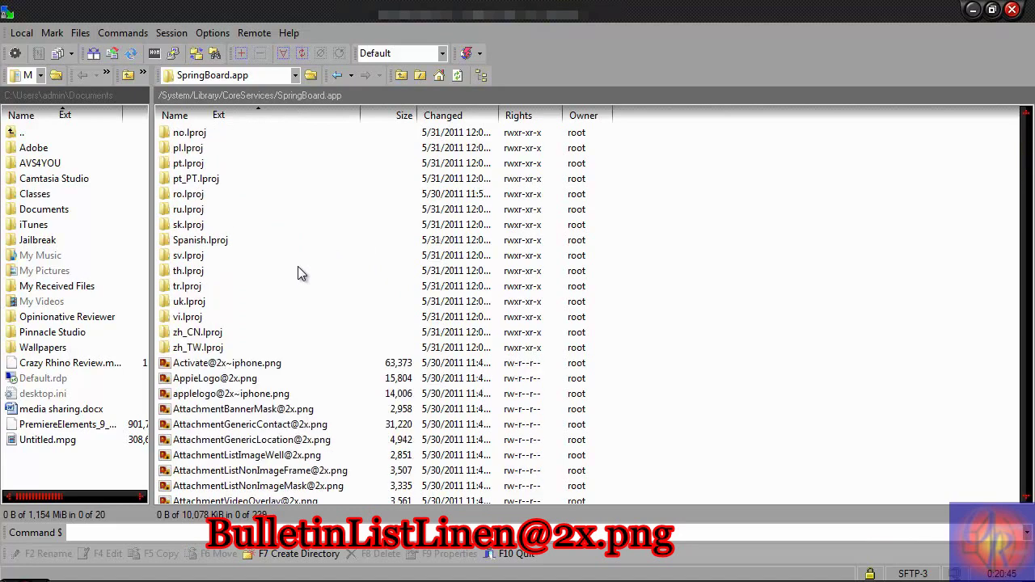
scroll(297, 273, "down", 1)
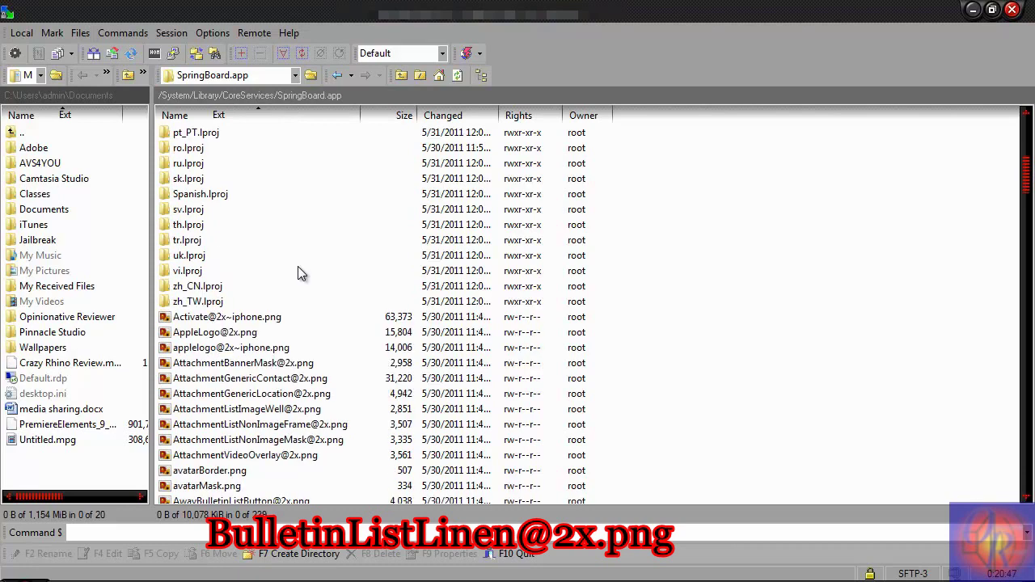
scroll(298, 273, "down", 1)
scroll(297, 273, "down", 2)
scroll(297, 274, "down", 2)
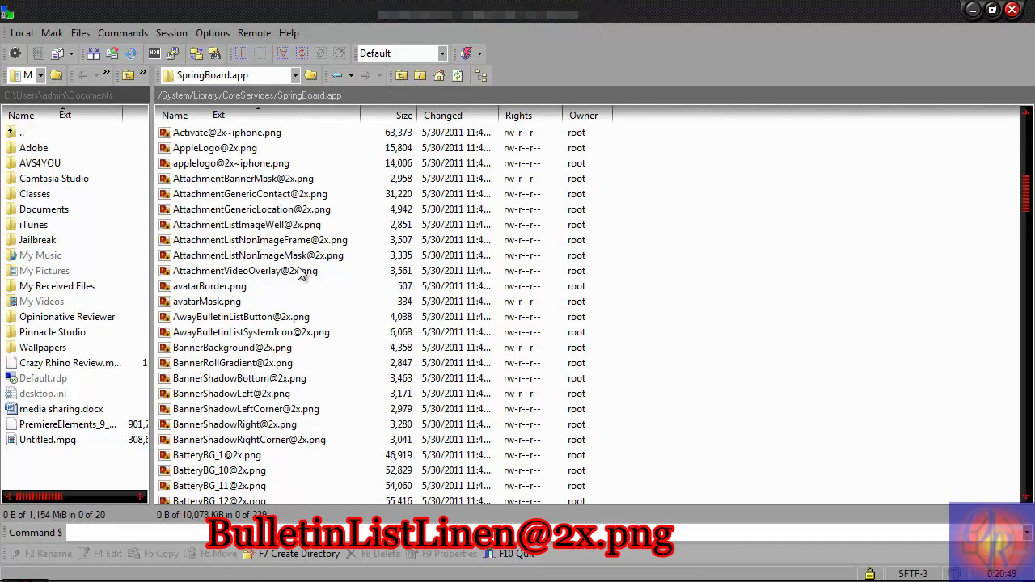
scroll(297, 273, "down", 2)
scroll(298, 273, "up", 1)
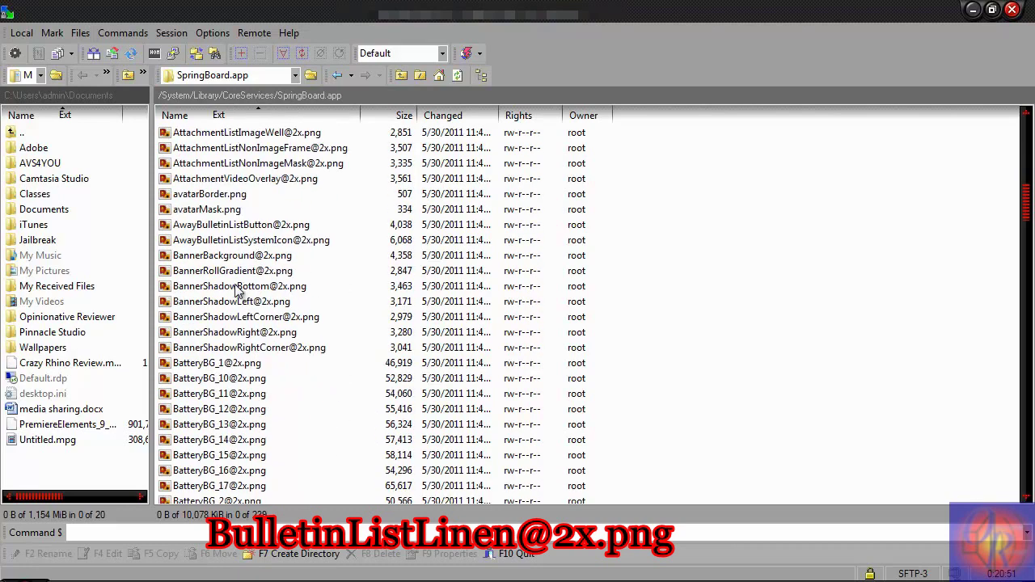
scroll(245, 365, "down", 9)
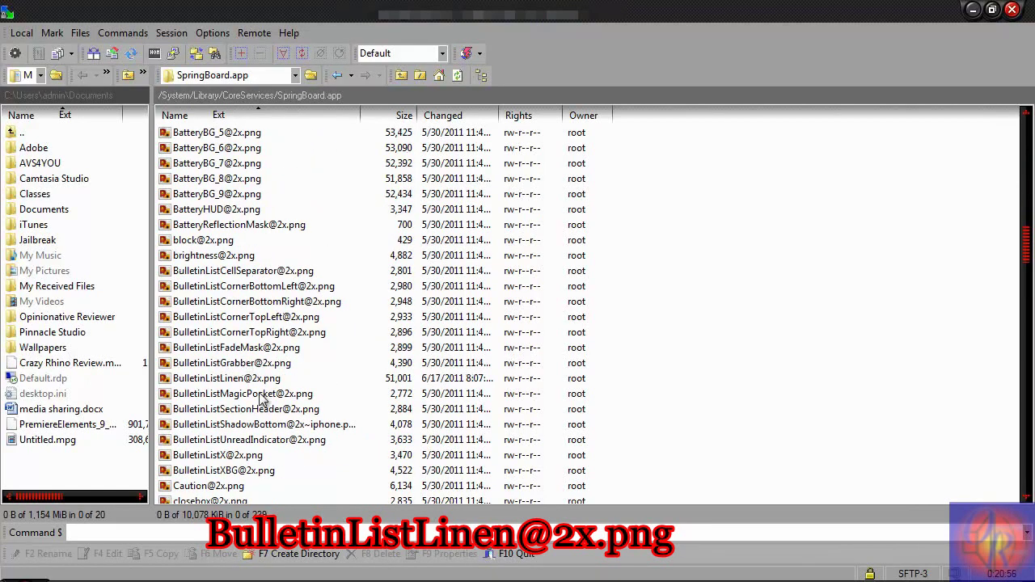
left_click(220, 384)
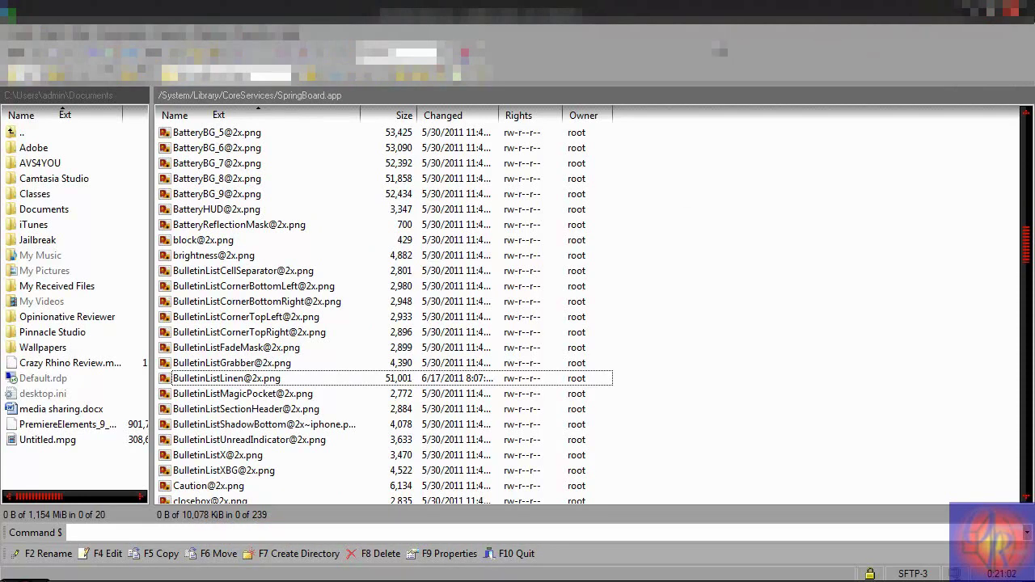
key("super+Down")
left_click_drag(199, 51, 2, 51)
left_click_drag(260, 386, 757, 247)
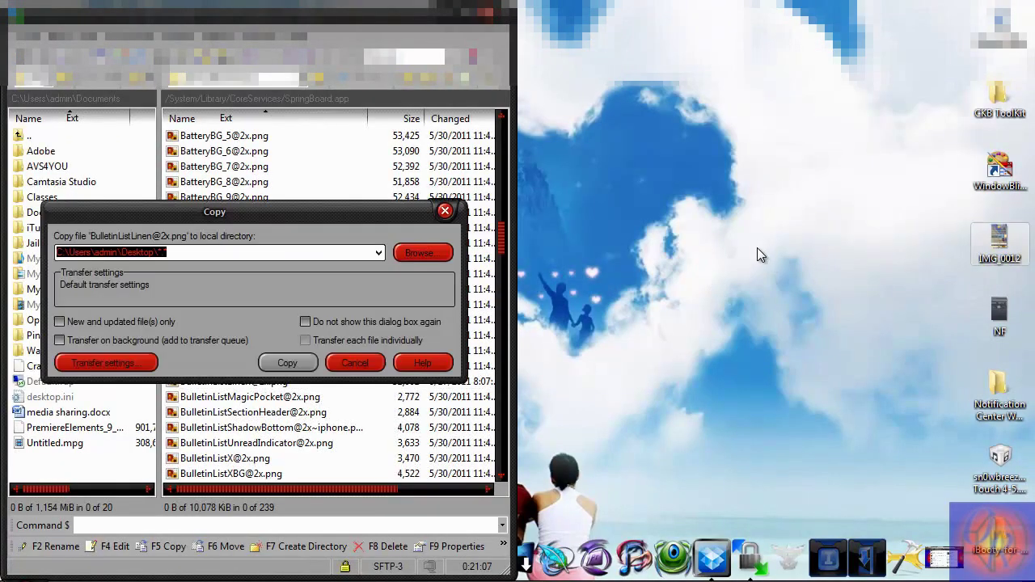
left_click(287, 362)
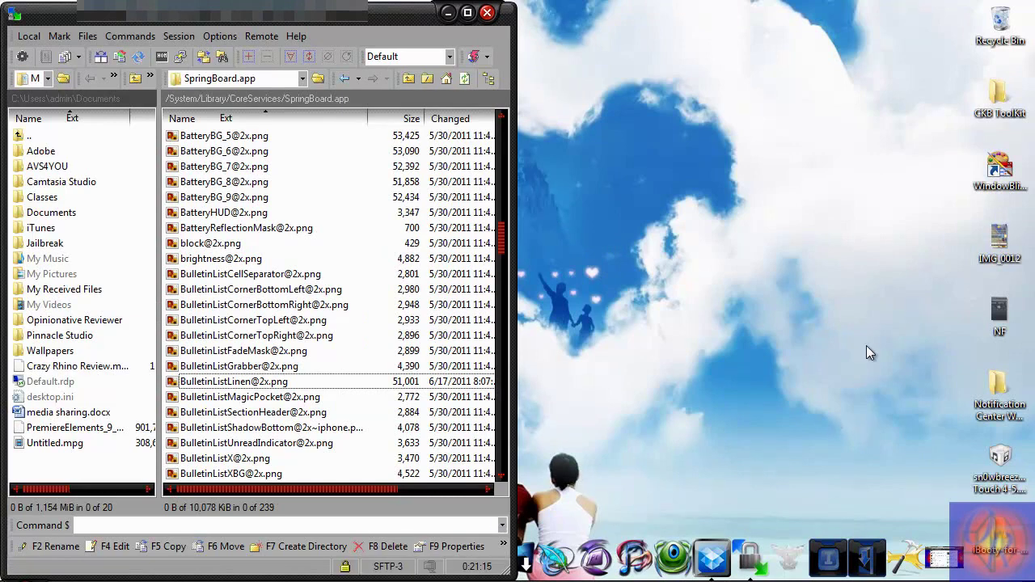
Step: Open Documents > Wallpapers in Explorer and preview the resized BulletinListLinen@2x image
left_click(954, 101)
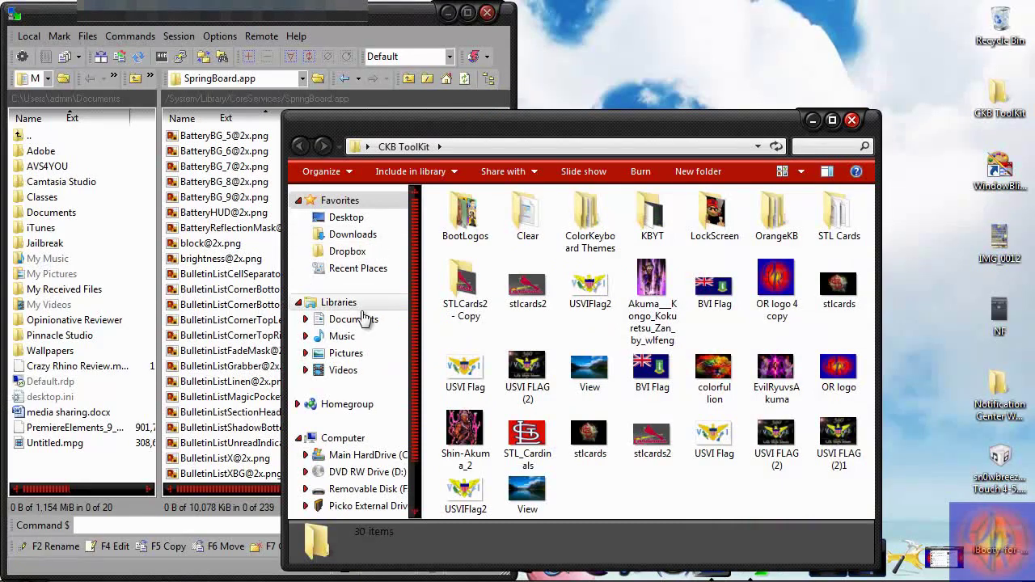
left_click(356, 320)
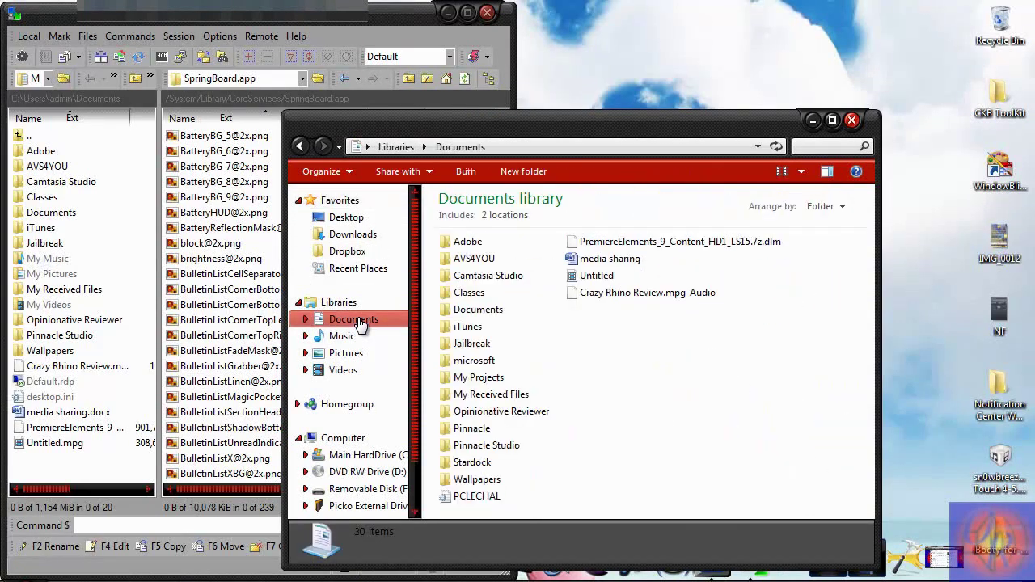
double_click(477, 479)
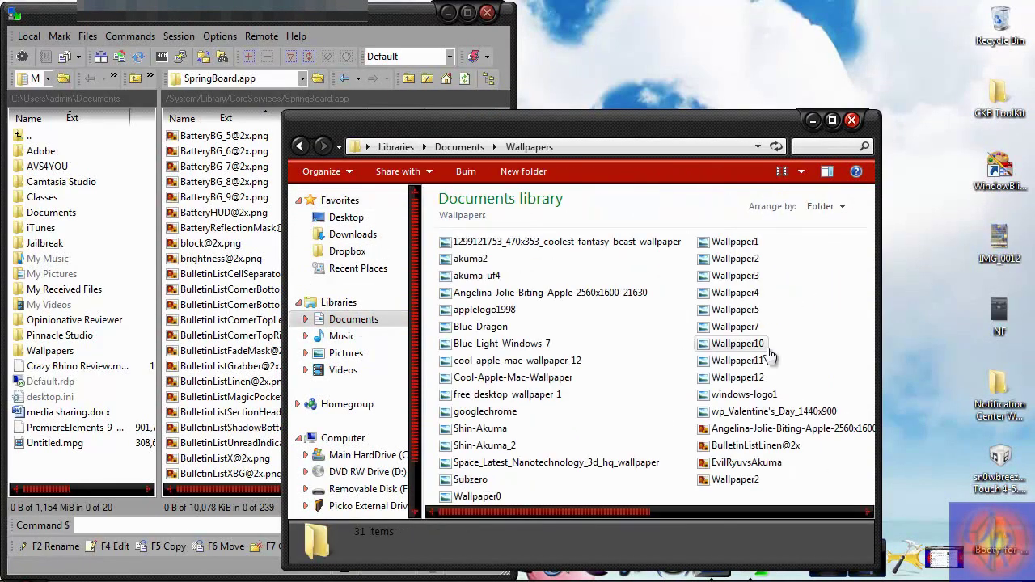
double_click(742, 454)
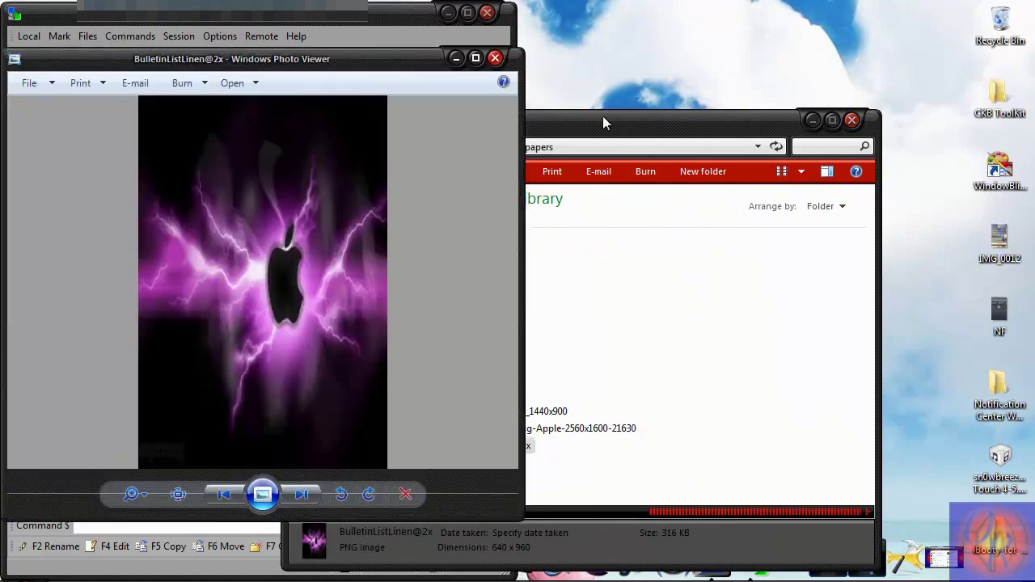
left_click_drag(602, 116, 694, 115)
left_click(495, 58)
Step: Upload the new BulletinListLinen@2x into SpringBoard.app, confirming the overwrite of the original
left_click_drag(598, 431, 376, 372)
key("Return")
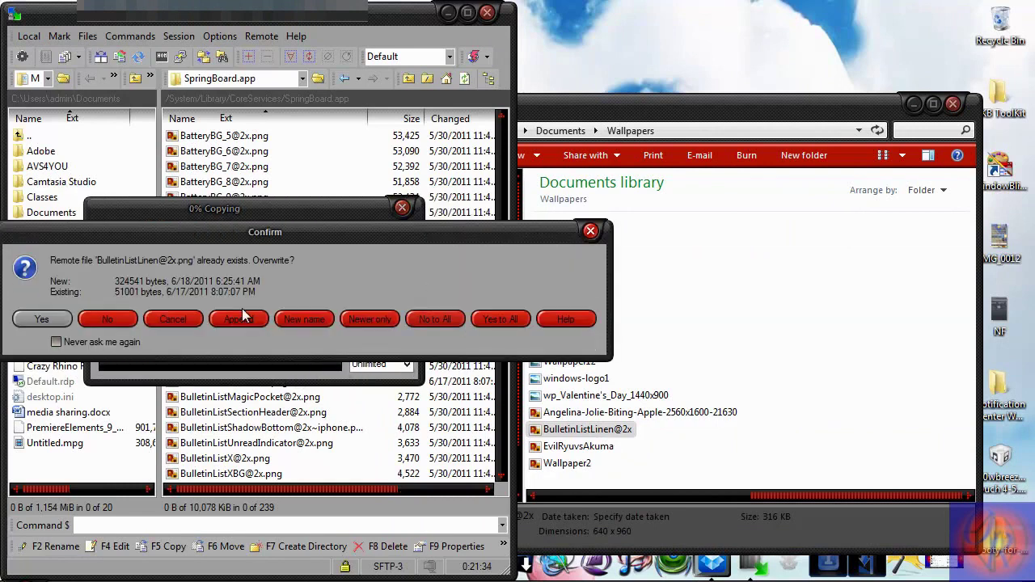
left_click(91, 343)
left_click(591, 232)
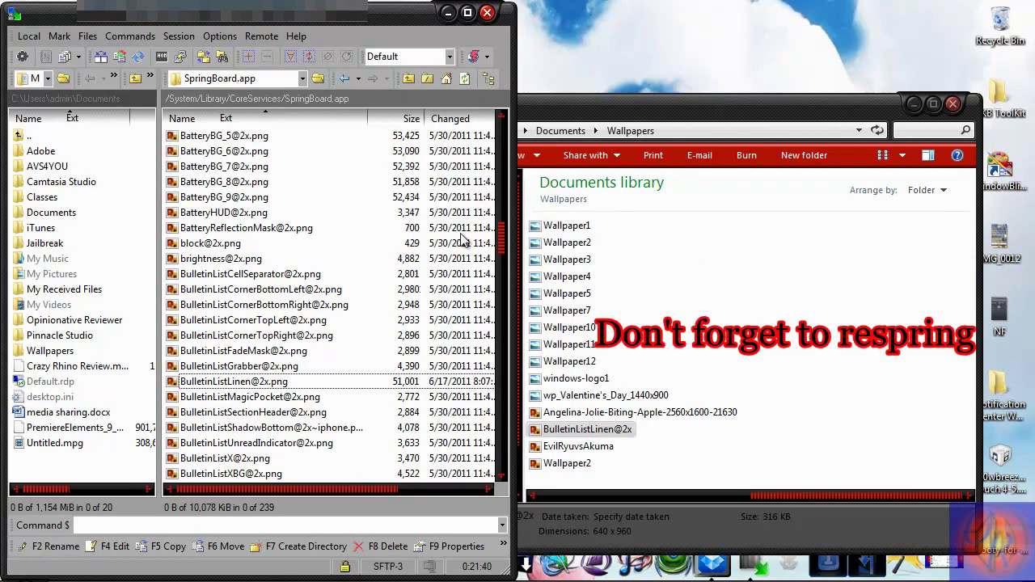